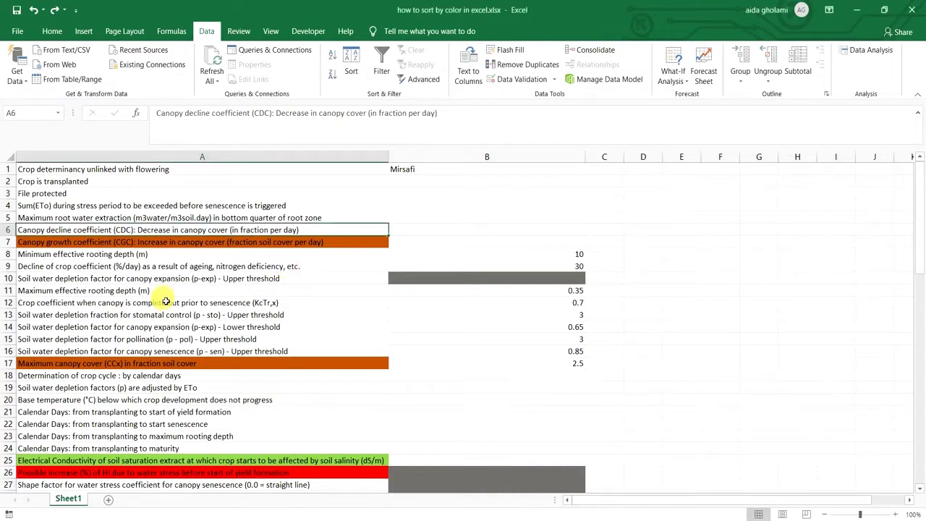
Step: Examine the fill colours of the cells in columns A and B from the first row to the end of the list
{"action": "left_click", "coordinate": [129, 191]}
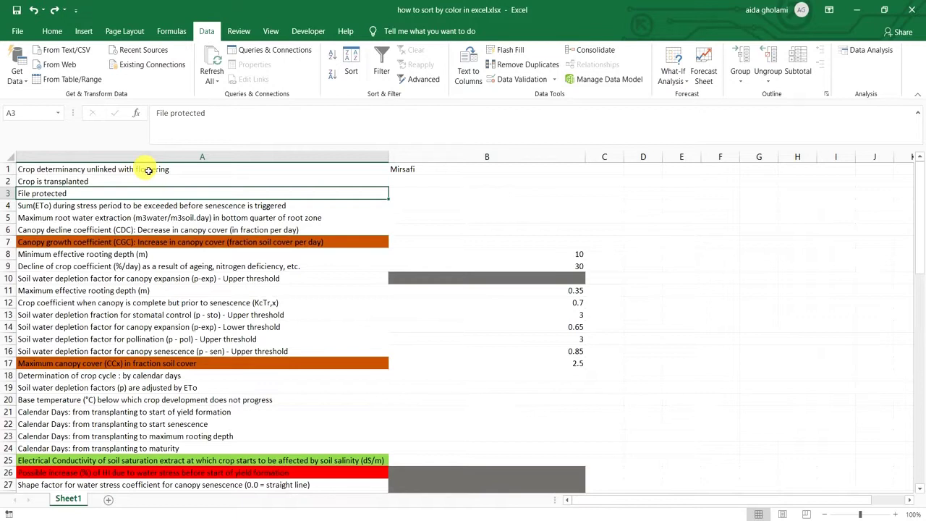
{"action": "left_click", "coordinate": [261, 217]}
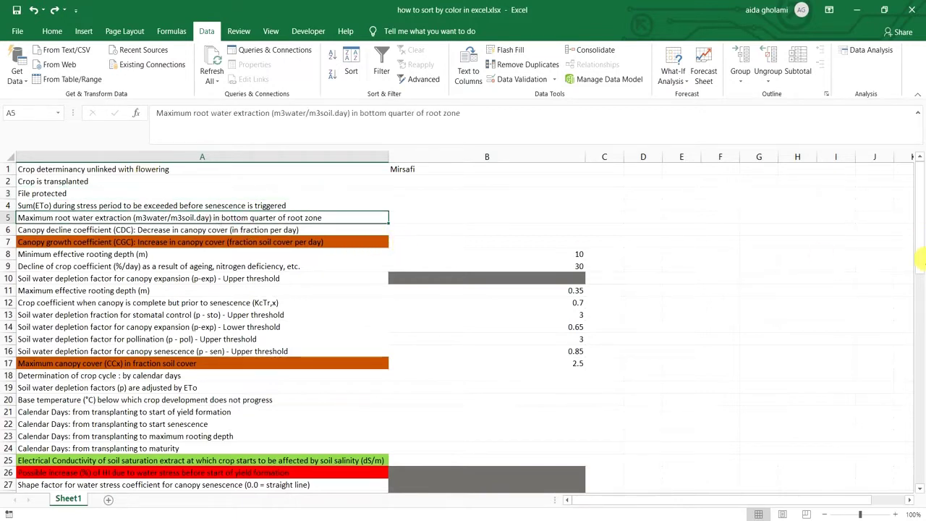
{"action": "left_click_drag", "start_coordinate": [920, 242], "coordinate": [924, 307]}
{"action": "left_click_drag", "start_coordinate": [924, 368], "coordinate": [924, 210]}
{"action": "scroll", "coordinate": [361, 298], "scroll_direction": "down", "scroll_amount": 3}
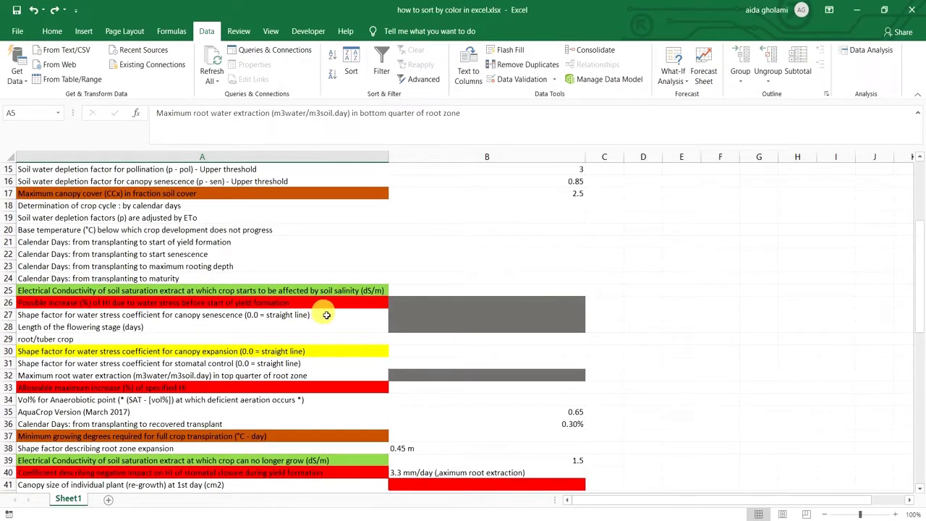
{"action": "left_click", "coordinate": [305, 291]}
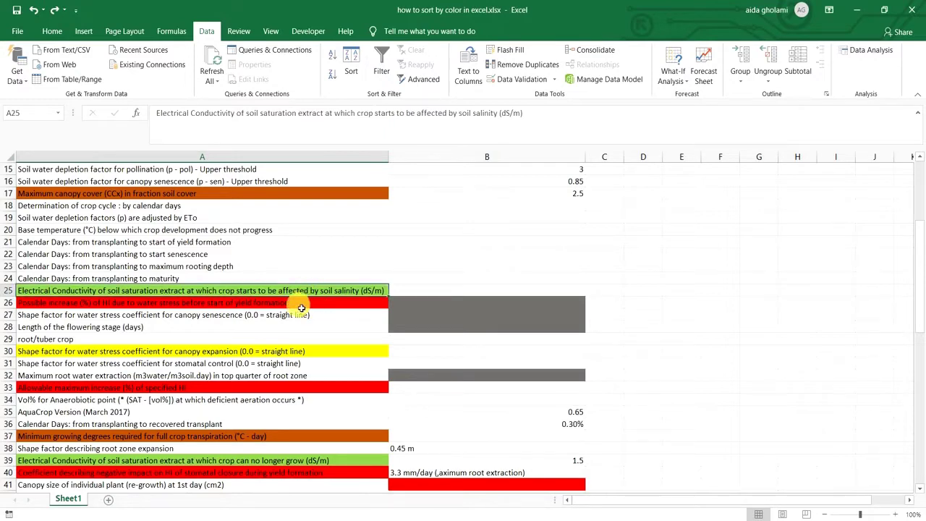
{"action": "scroll", "coordinate": [300, 306], "scroll_direction": "down", "scroll_amount": 2}
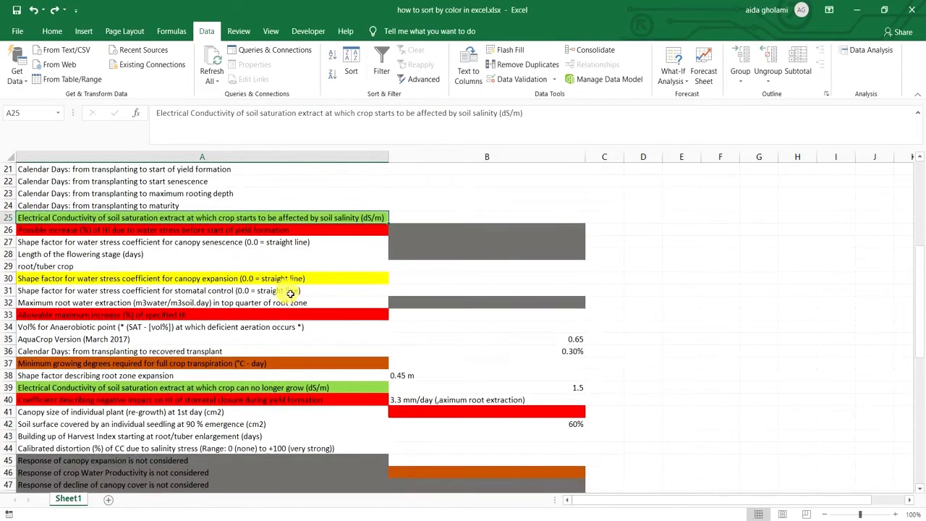
{"action": "left_click", "coordinate": [291, 279]}
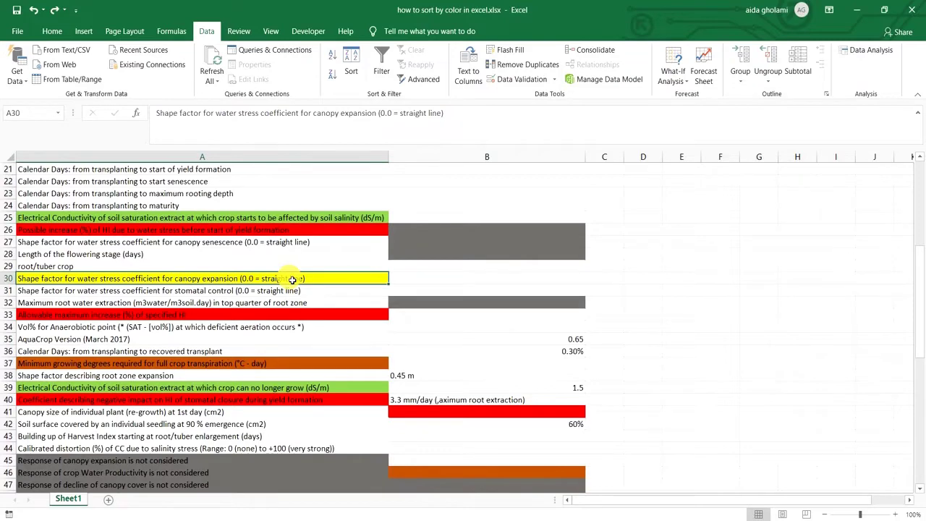
{"action": "left_click", "coordinate": [283, 317]}
{"action": "scroll", "coordinate": [283, 317], "scroll_direction": "down", "scroll_amount": 2}
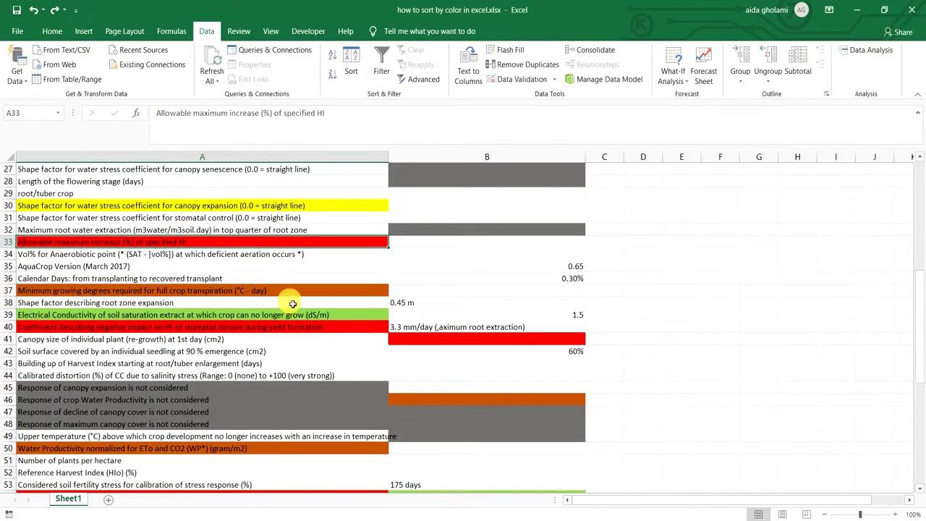
{"action": "left_click", "coordinate": [284, 292]}
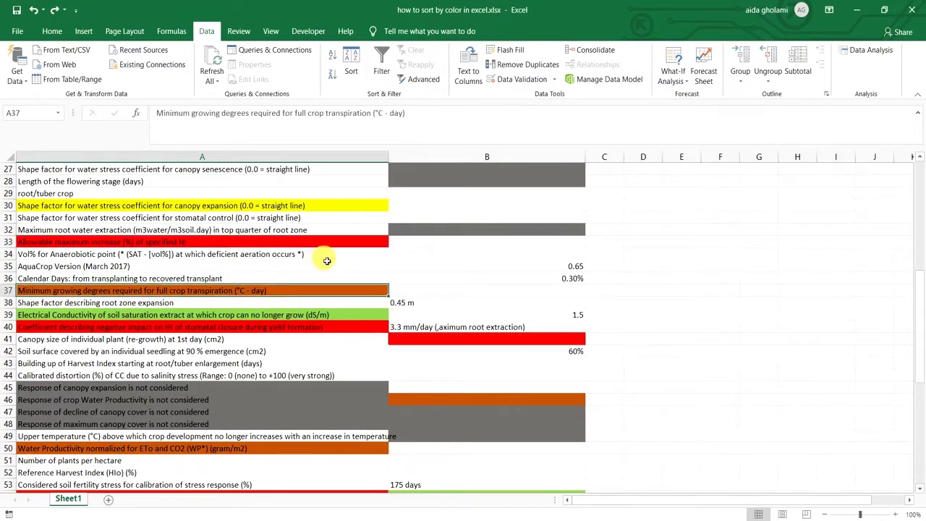
{"action": "scroll", "coordinate": [305, 282], "scroll_direction": "down", "scroll_amount": 2}
{"action": "scroll", "coordinate": [305, 282], "scroll_direction": "down", "scroll_amount": 1}
{"action": "left_click", "coordinate": [155, 303]}
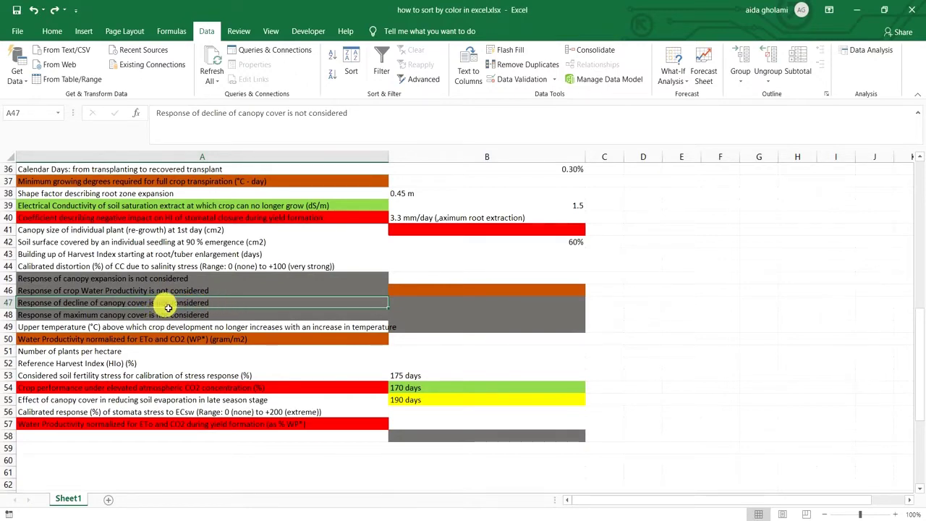
{"action": "left_click", "coordinate": [520, 339]}
{"action": "left_click_drag", "start_coordinate": [920, 387], "coordinate": [905, 233]}
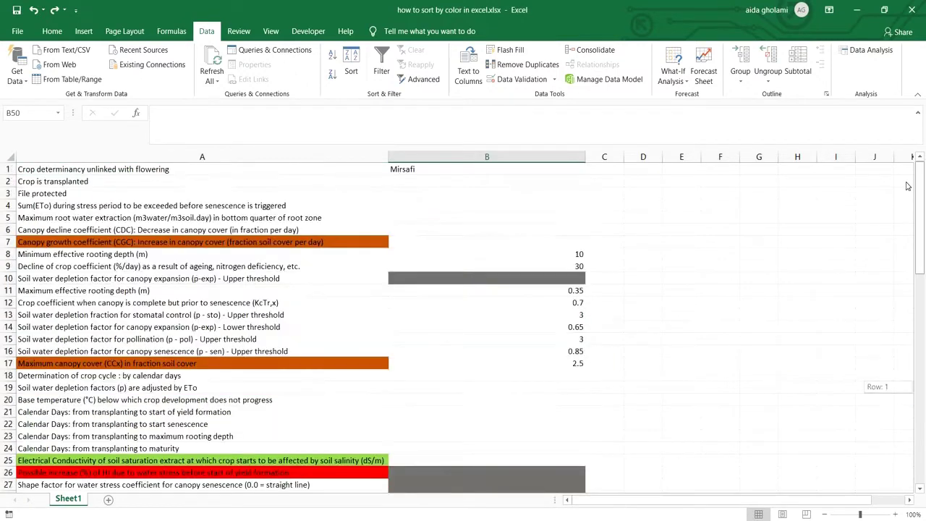
{"action": "left_click", "coordinate": [272, 246]}
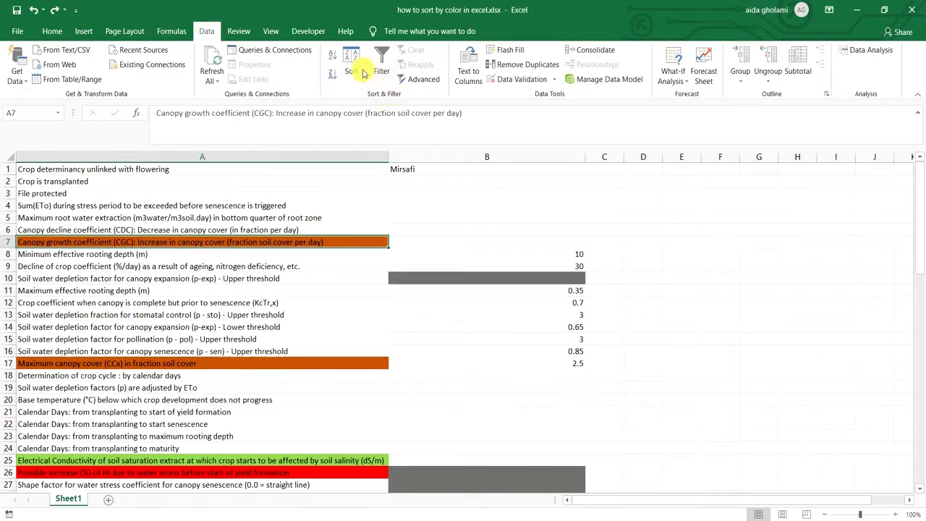
Step: Open the custom sort for the whole of column A, continuing with the current selection only
{"action": "left_click", "coordinate": [304, 160]}
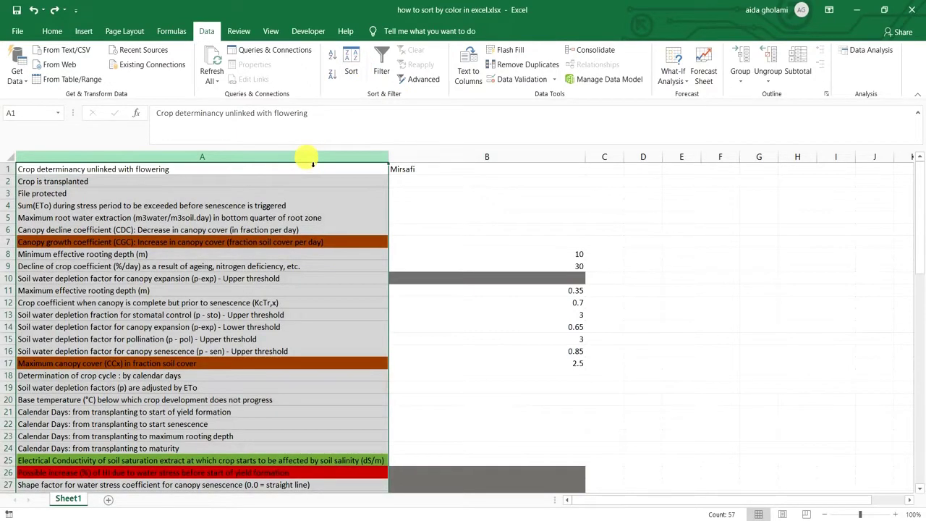
{"action": "left_click", "coordinate": [353, 71]}
{"action": "left_click_drag", "start_coordinate": [521, 159], "coordinate": [349, 188]}
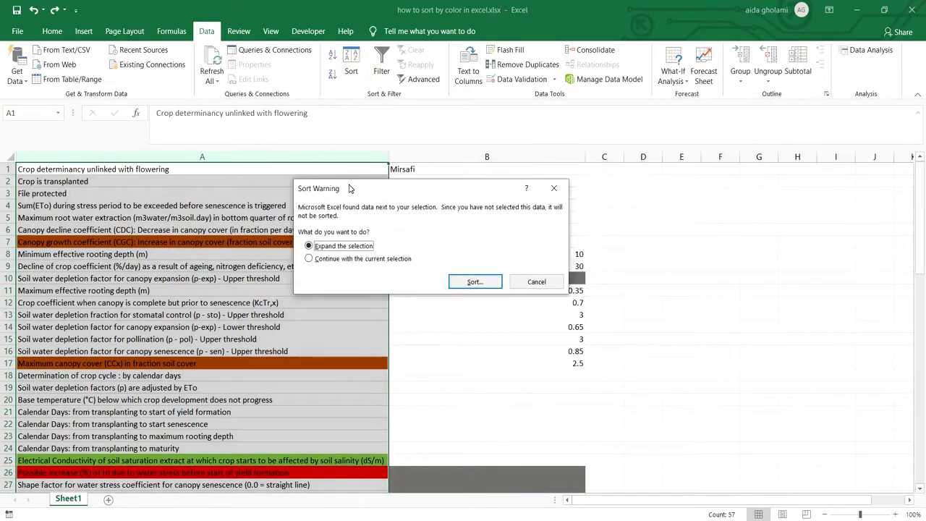
{"action": "left_click", "coordinate": [339, 259]}
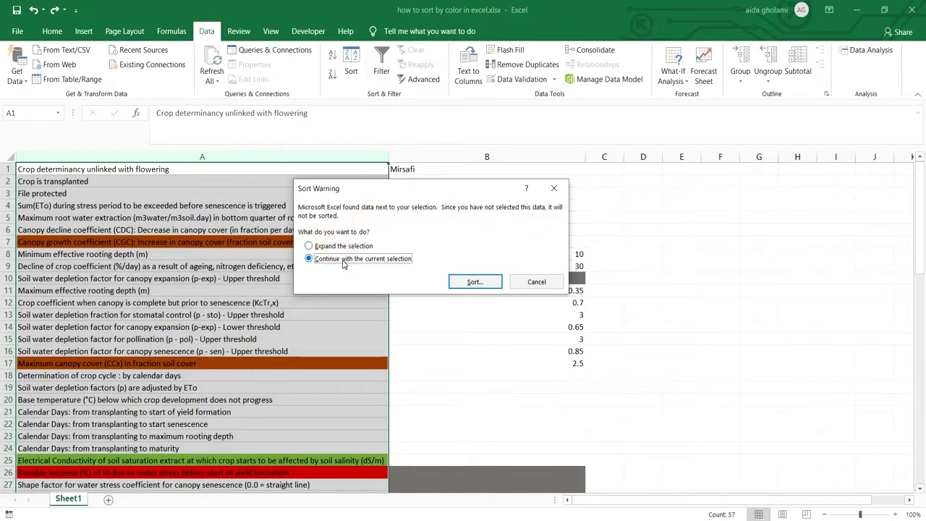
{"action": "left_click", "coordinate": [470, 282]}
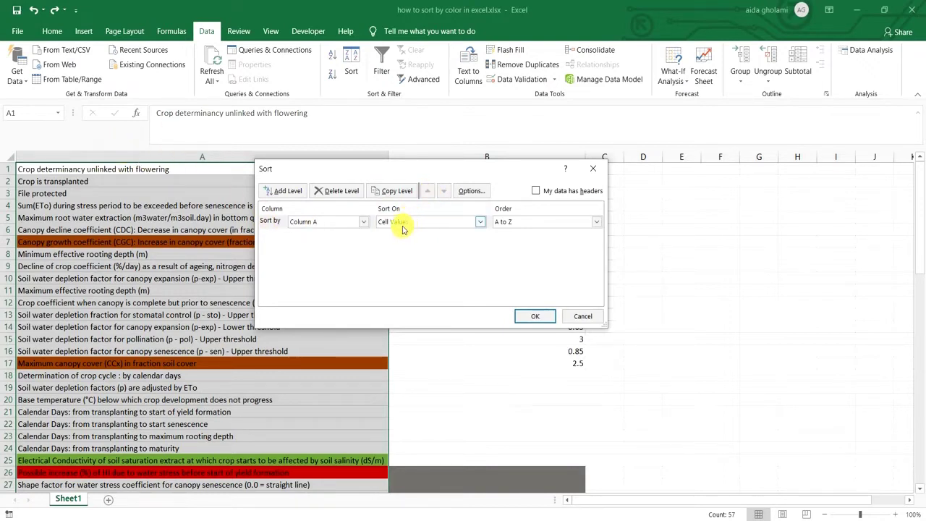
Step: Set the first sort level to sort column A on Cell Color, with yellow On Top
{"action": "left_click", "coordinate": [403, 226]}
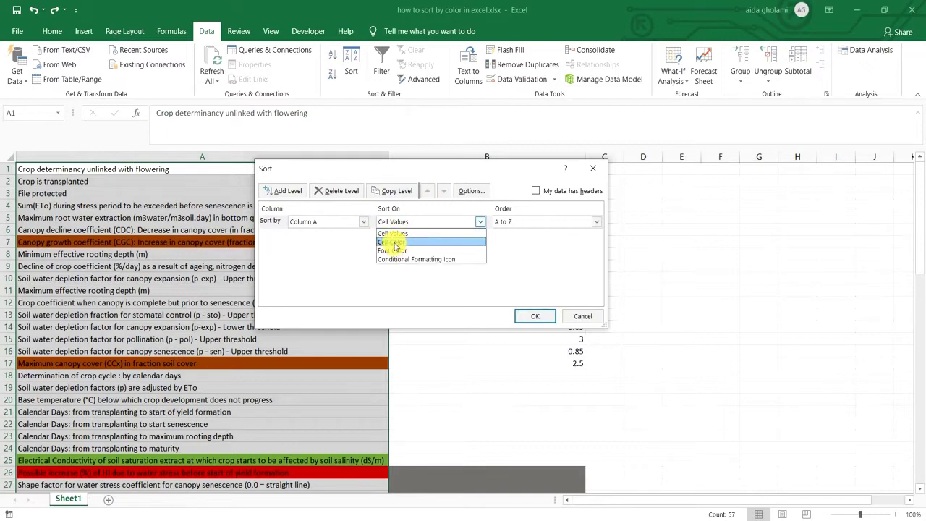
{"action": "left_click", "coordinate": [394, 243]}
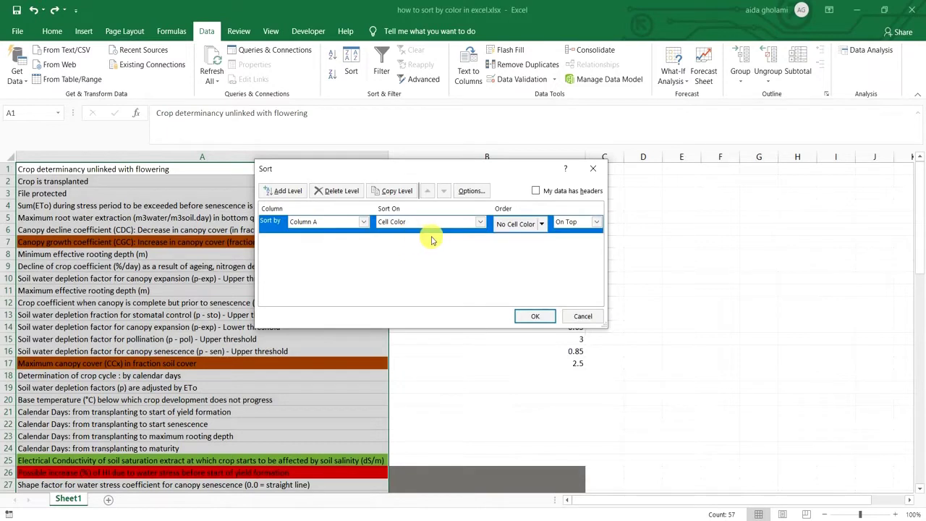
{"action": "left_click", "coordinate": [519, 226]}
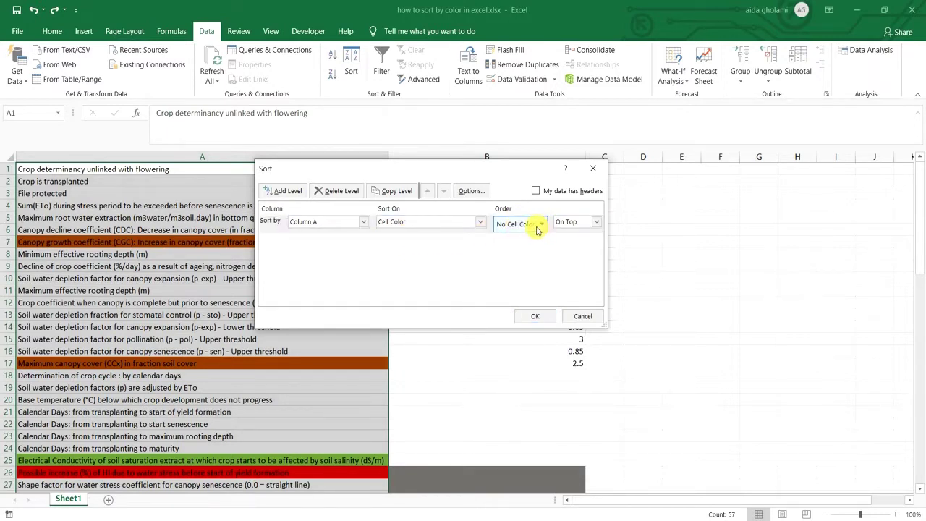
{"action": "left_click", "coordinate": [539, 225]}
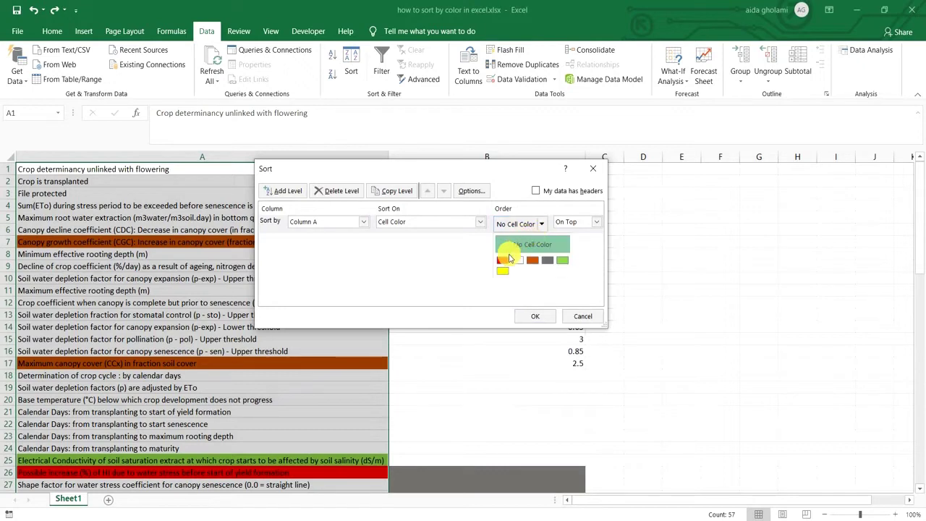
{"action": "left_click", "coordinate": [502, 261]}
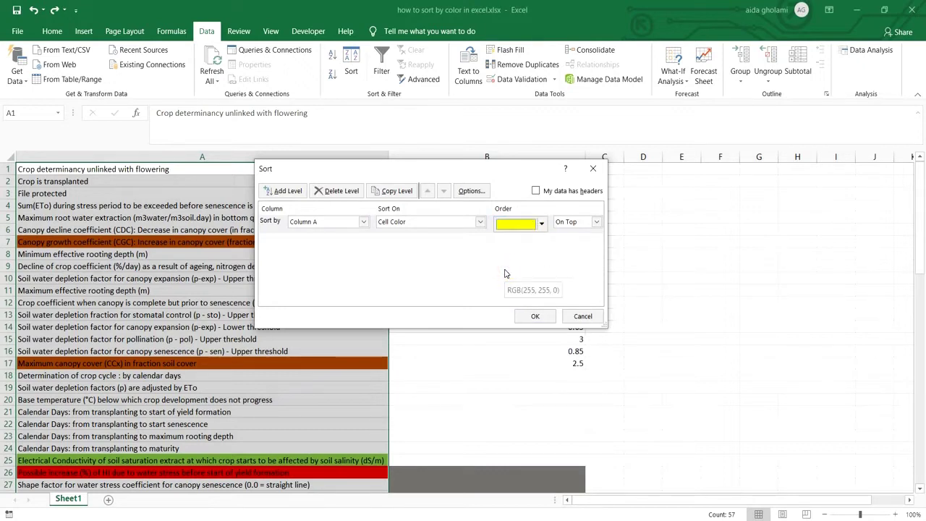
{"action": "left_click", "coordinate": [572, 227]}
{"action": "left_click", "coordinate": [571, 226]}
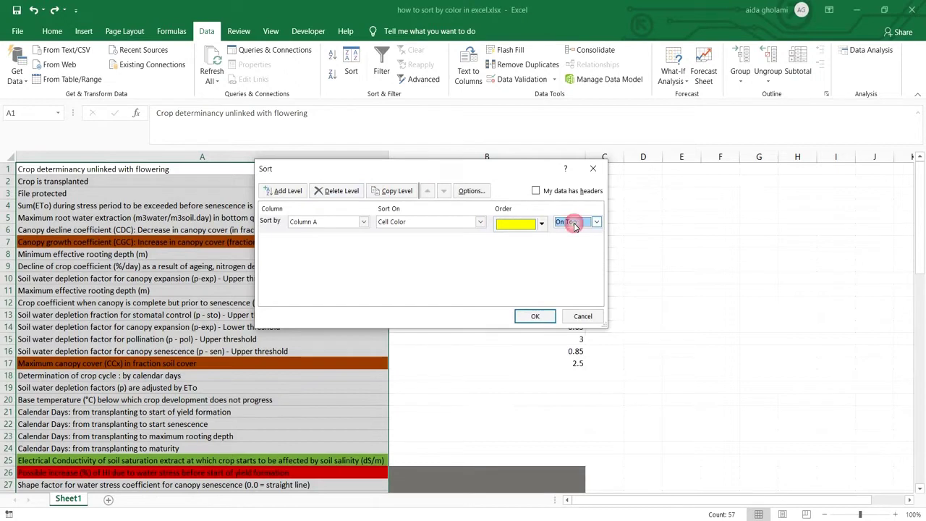
Step: Add a second sort level for column A on Cell Color with red On Top, and apply the sort
{"action": "left_click", "coordinate": [267, 191]}
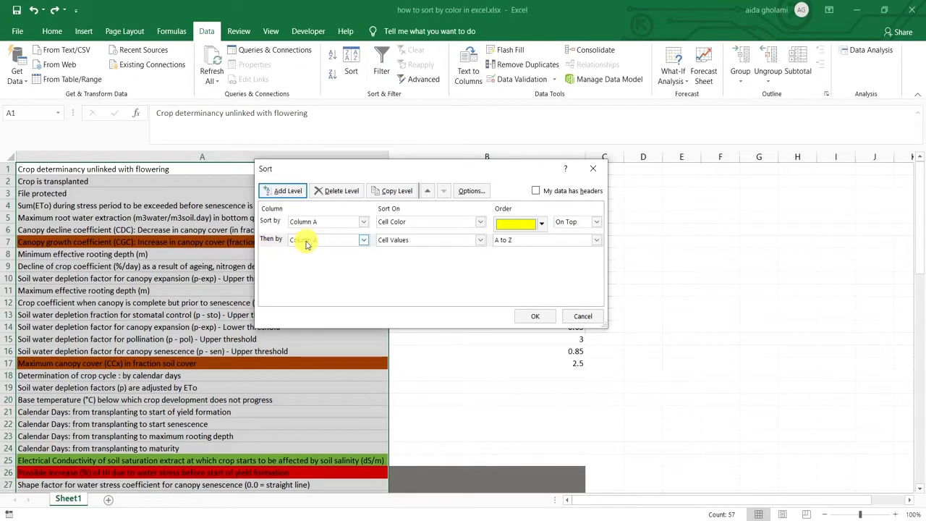
{"action": "left_click", "coordinate": [426, 240]}
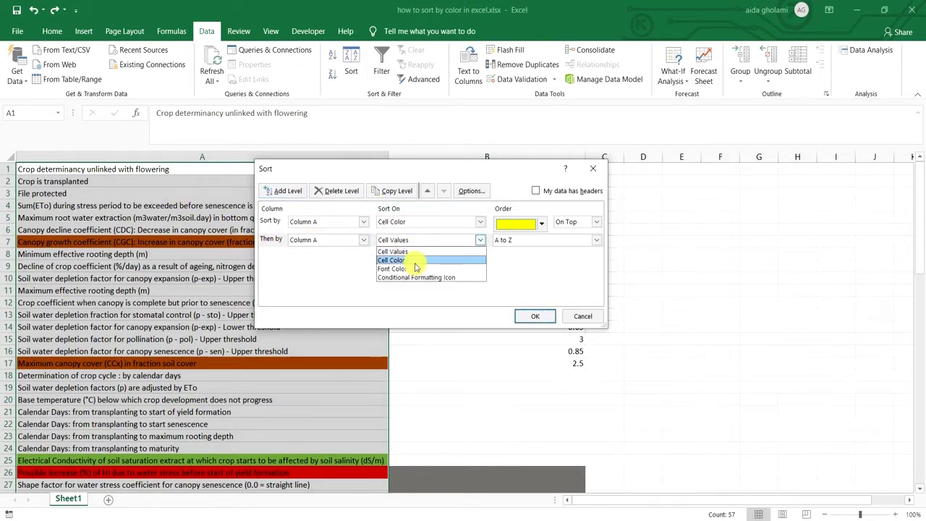
{"action": "left_click", "coordinate": [422, 258]}
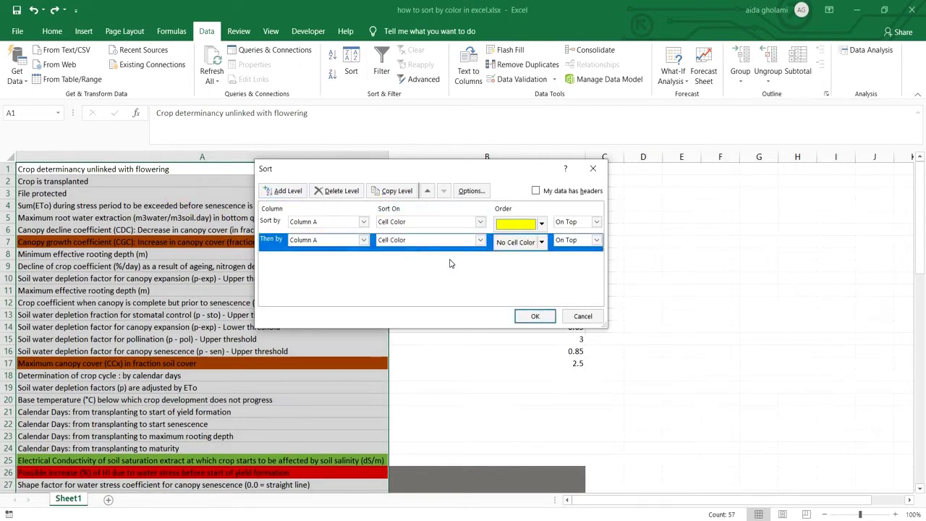
{"action": "left_click", "coordinate": [528, 244]}
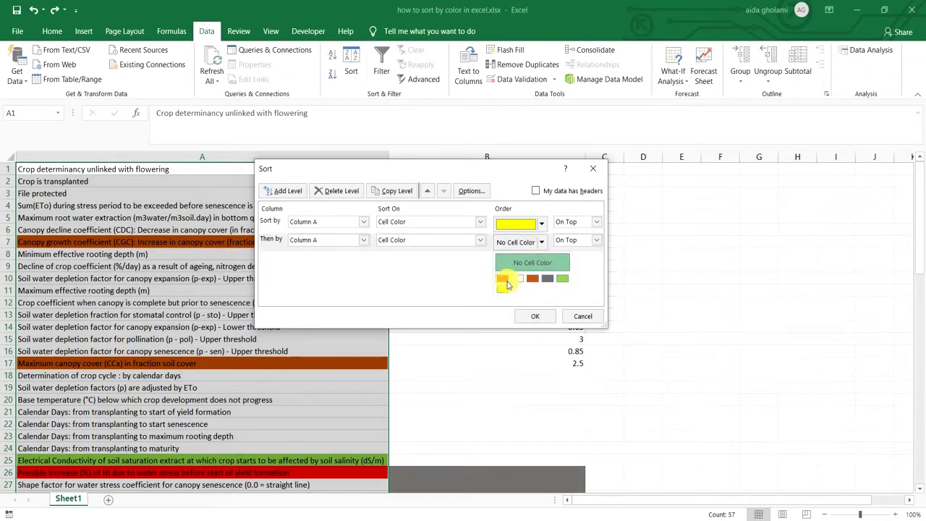
{"action": "left_click", "coordinate": [507, 282]}
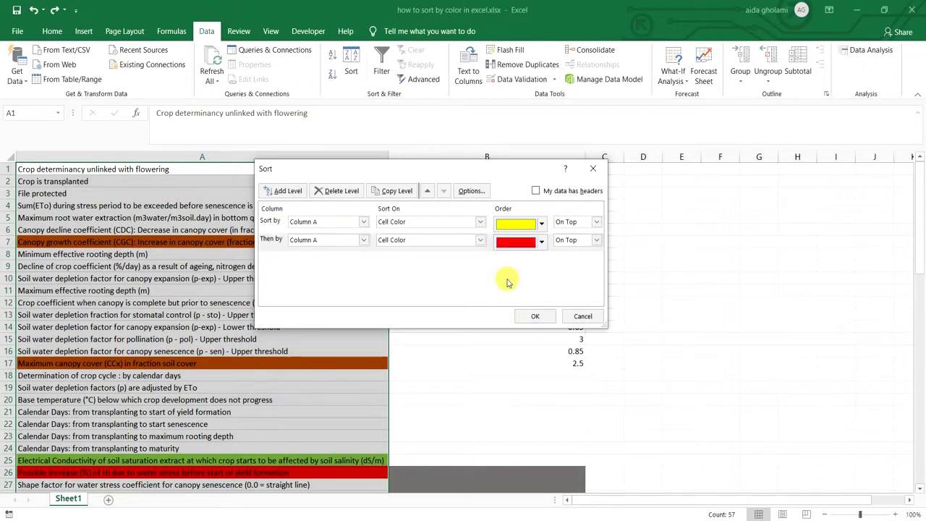
{"action": "left_click", "coordinate": [527, 318]}
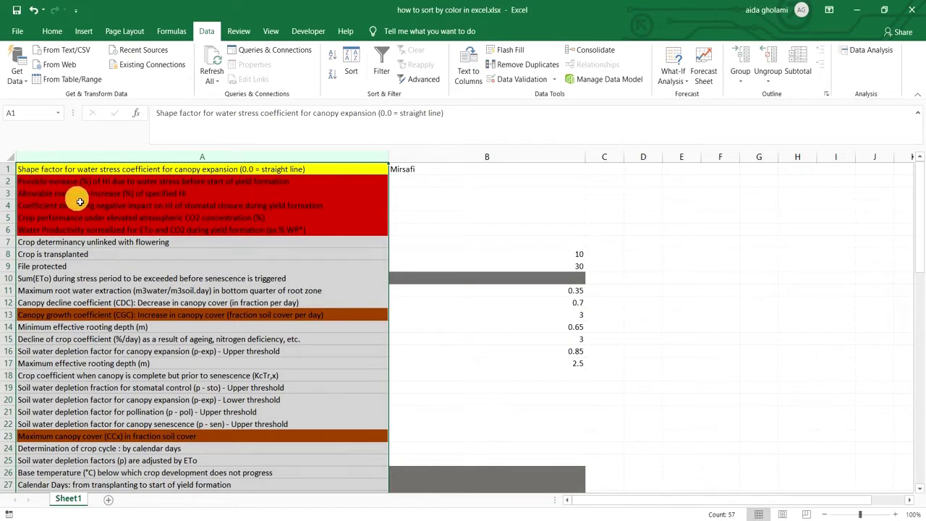
{"action": "left_click_drag", "start_coordinate": [920, 230], "coordinate": [921, 181]}
{"action": "left_click", "coordinate": [137, 197]}
{"action": "left_click", "coordinate": [127, 191]}
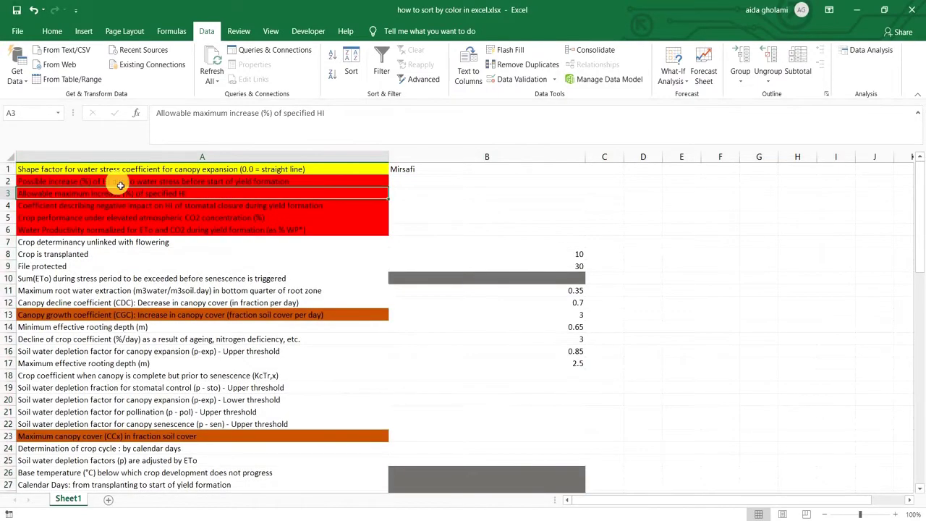
{"action": "left_click", "coordinate": [42, 185]}
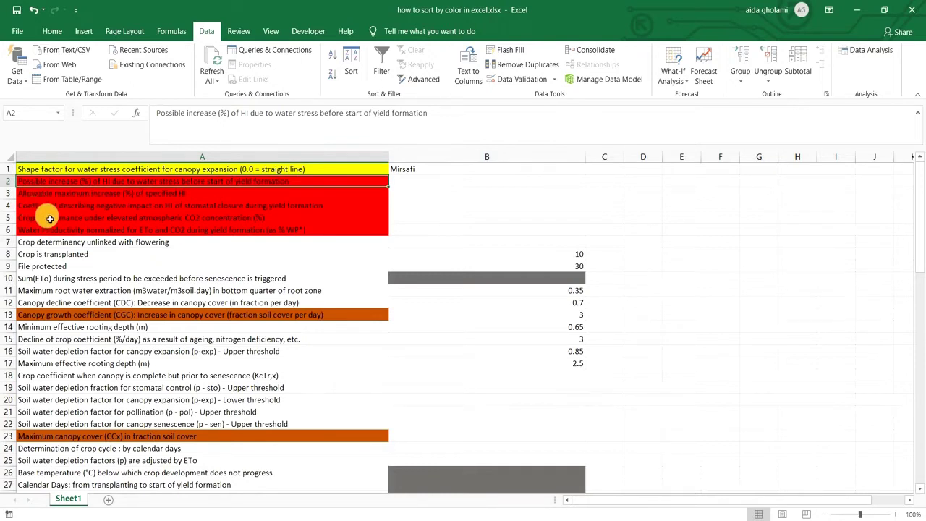
Step: Reopen the custom sort for column A with the current selection only, and add an extra sort level and delete it again
{"action": "left_click", "coordinate": [128, 156]}
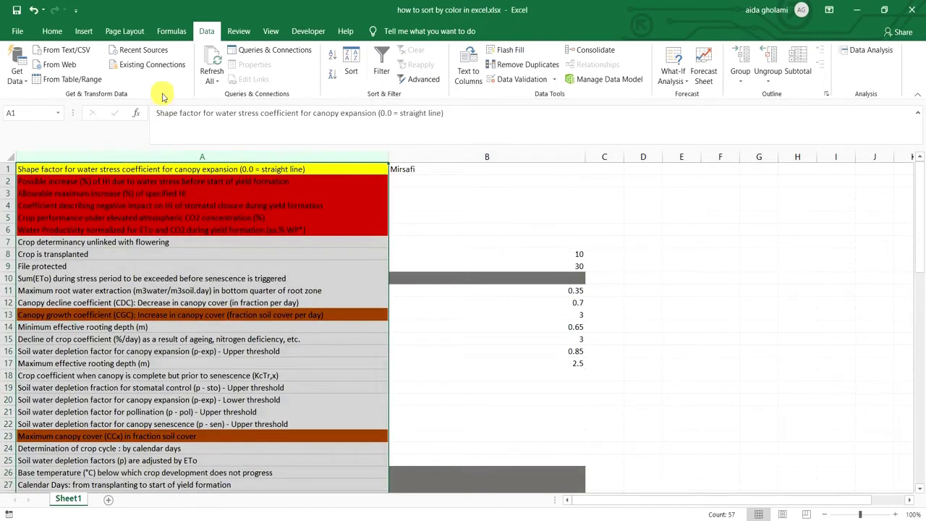
{"action": "left_click", "coordinate": [347, 65]}
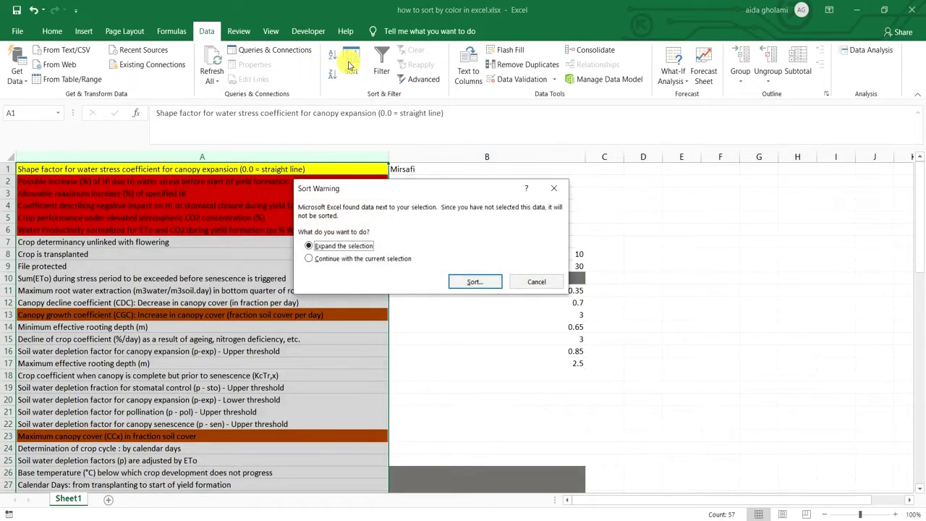
{"action": "left_click", "coordinate": [349, 259]}
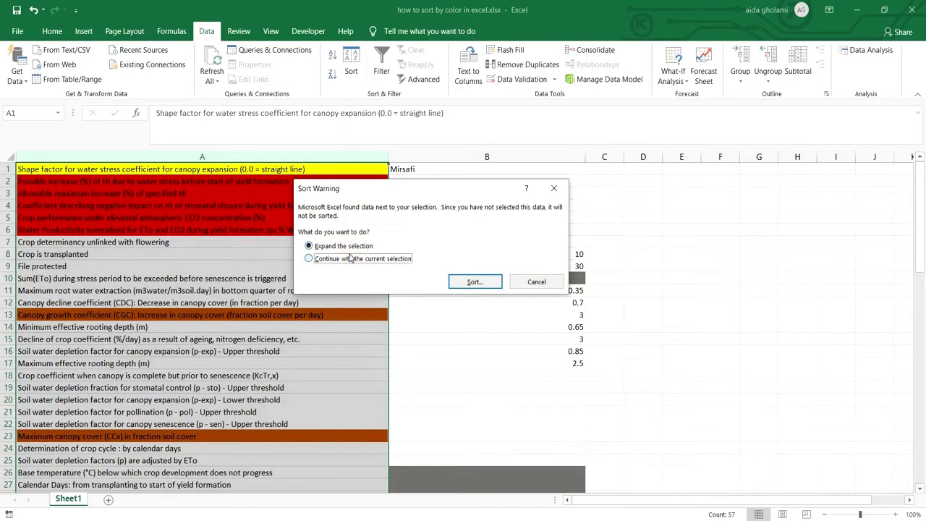
{"action": "left_click", "coordinate": [478, 282]}
{"action": "left_click_drag", "start_coordinate": [402, 168], "coordinate": [485, 176]}
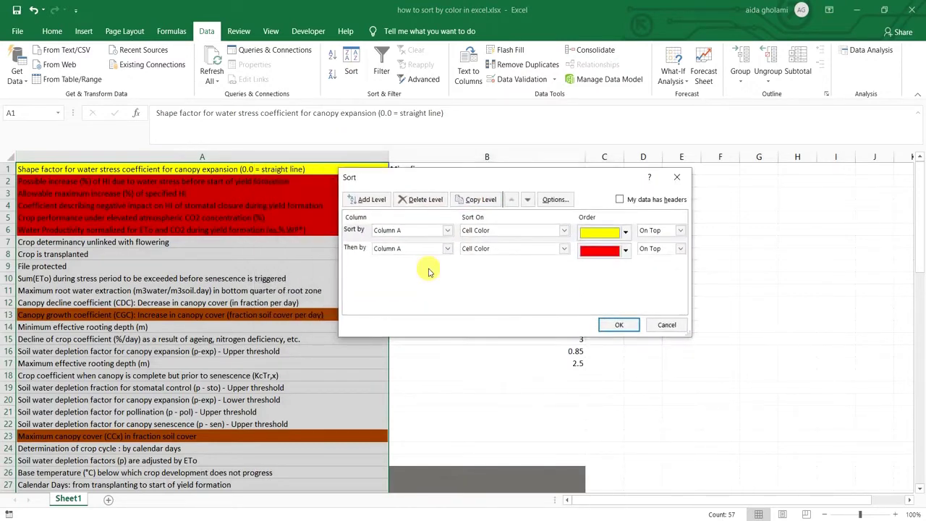
{"action": "left_click", "coordinate": [367, 199]}
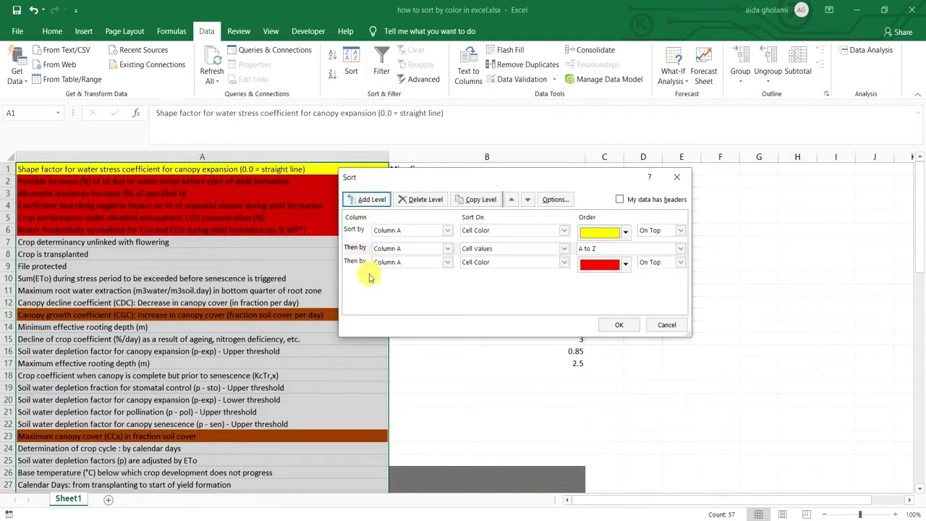
{"action": "left_click", "coordinate": [409, 201]}
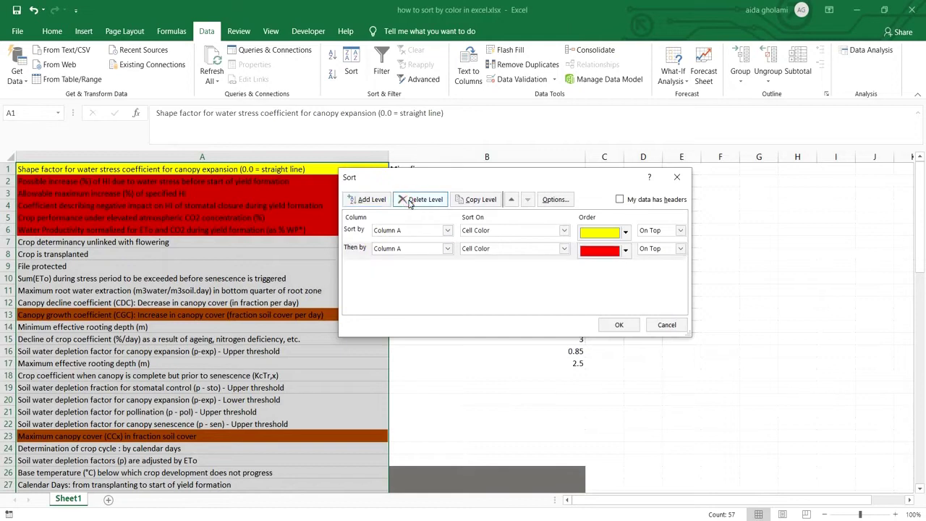
Step: Add a third sort level for column A on Cell Values, ordered A to Z, and apply the sort
{"action": "left_click", "coordinate": [368, 199]}
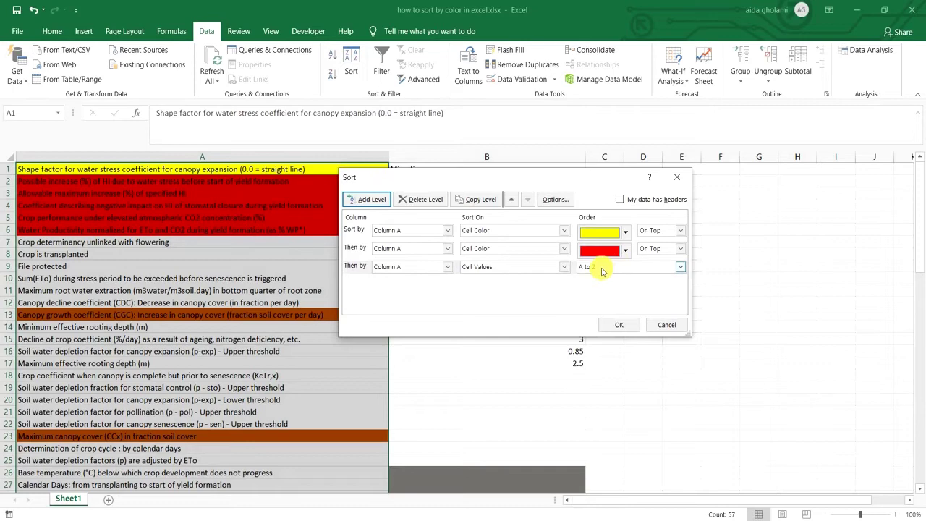
{"action": "left_click", "coordinate": [620, 325]}
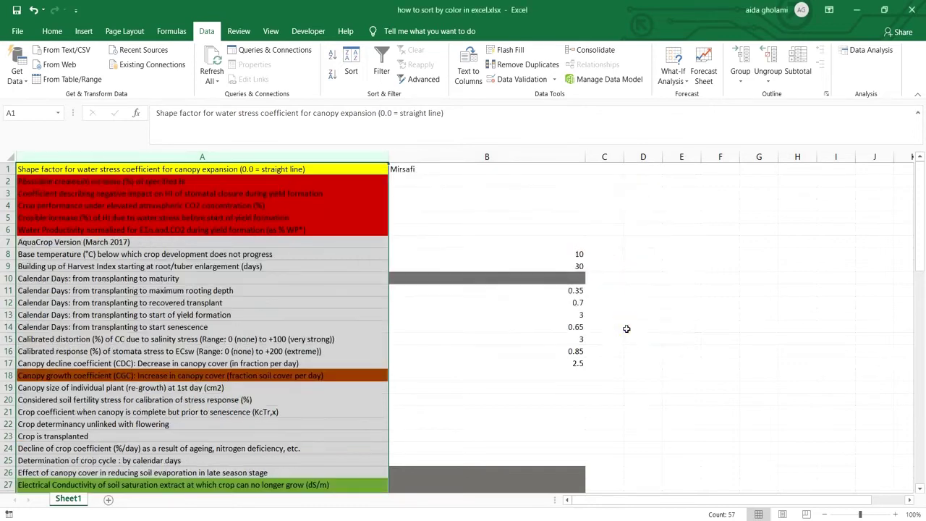
Step: Examine the sorted column A, checking the colour groups in the first rows and the alphabetical order of the cells below them
{"action": "left_click", "coordinate": [43, 190]}
{"action": "left_click_drag", "start_coordinate": [40, 229], "coordinate": [36, 241]}
{"action": "left_click", "coordinate": [33, 254]}
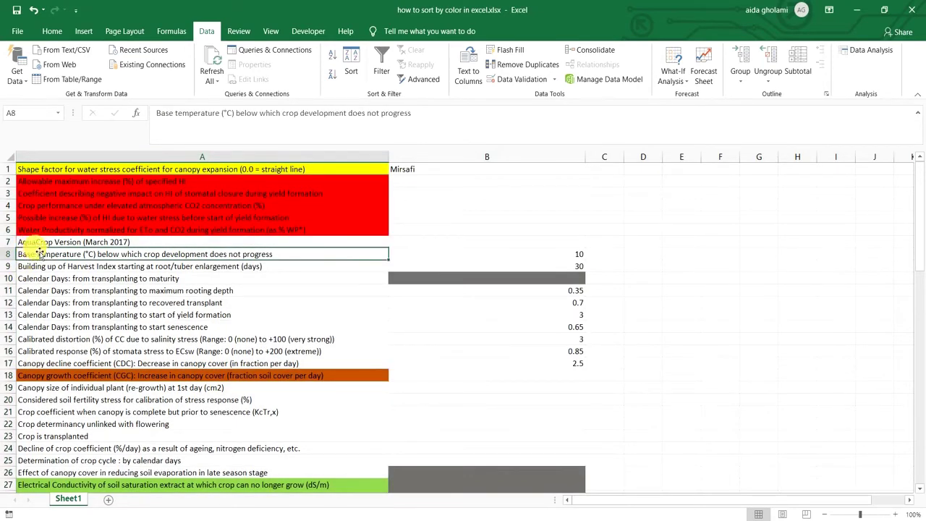
{"action": "left_click", "coordinate": [34, 243]}
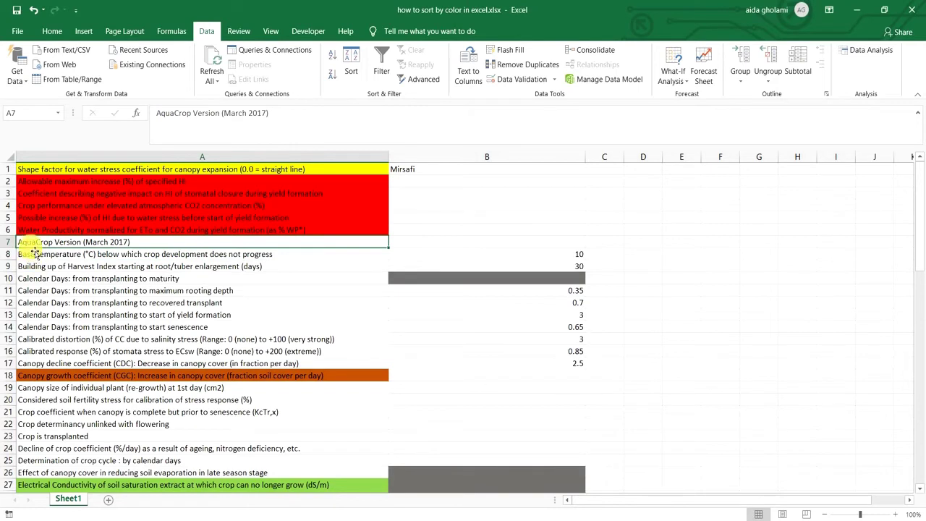
{"action": "left_click_drag", "start_coordinate": [36, 244], "coordinate": [36, 295]}
{"action": "left_click", "coordinate": [33, 265]}
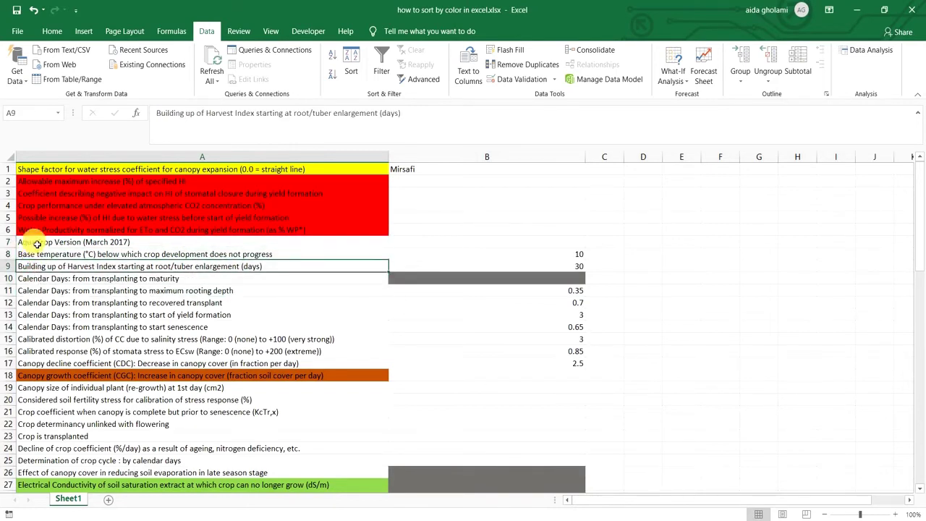
{"action": "left_click_drag", "start_coordinate": [37, 243], "coordinate": [70, 422]}
{"action": "left_click", "coordinate": [70, 410]}
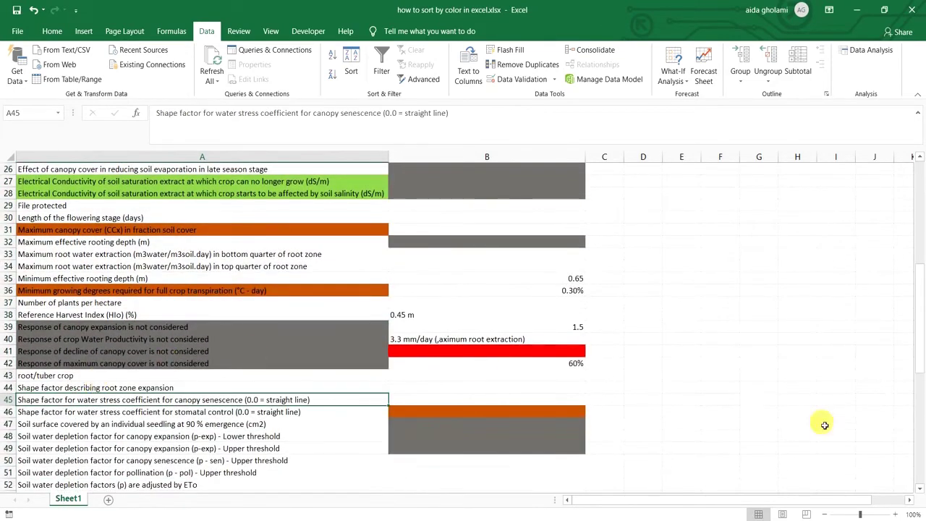
{"action": "left_click_drag", "start_coordinate": [918, 356], "coordinate": [920, 217]}
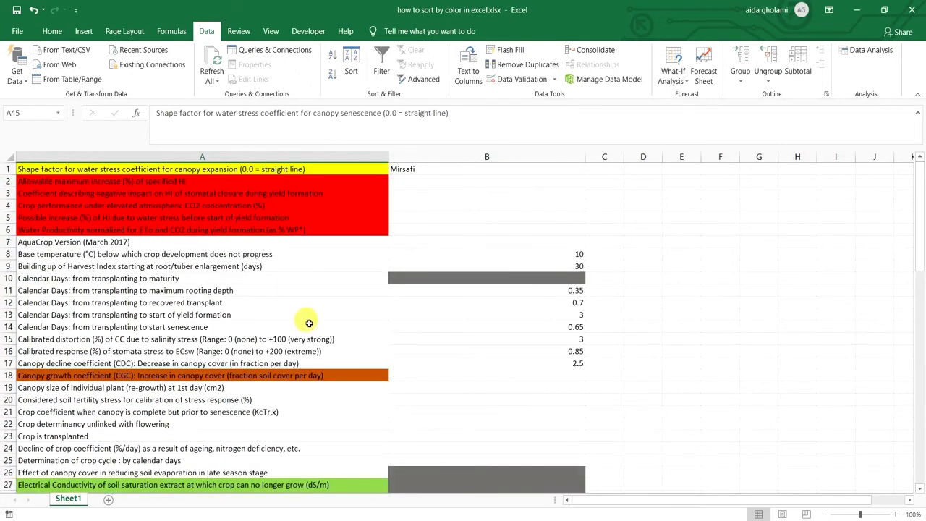